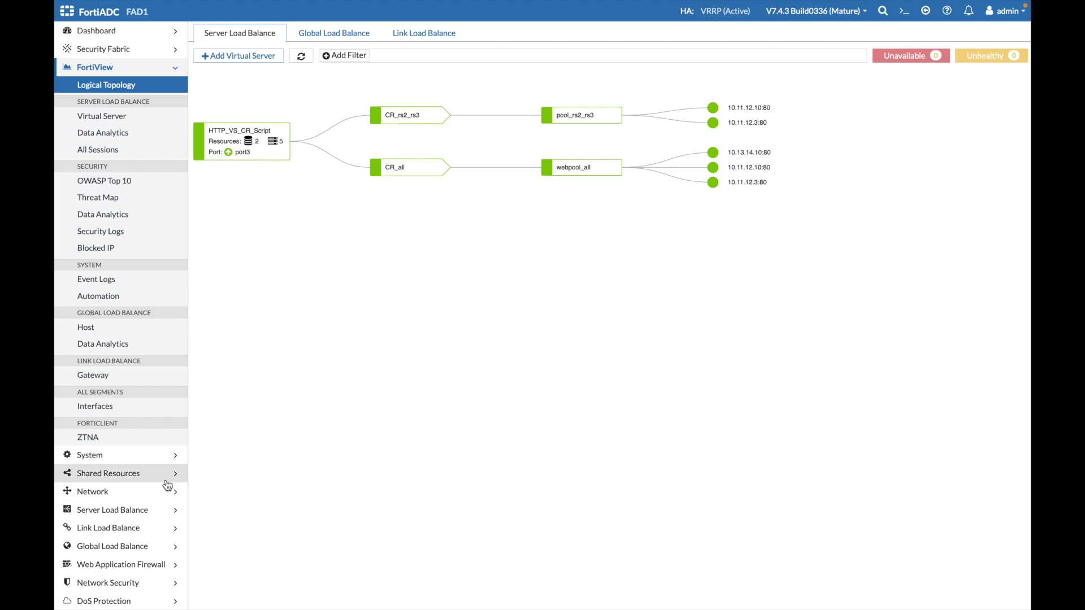
Expand the Server Load Balance section in the left sidebar
left_click(161, 516)
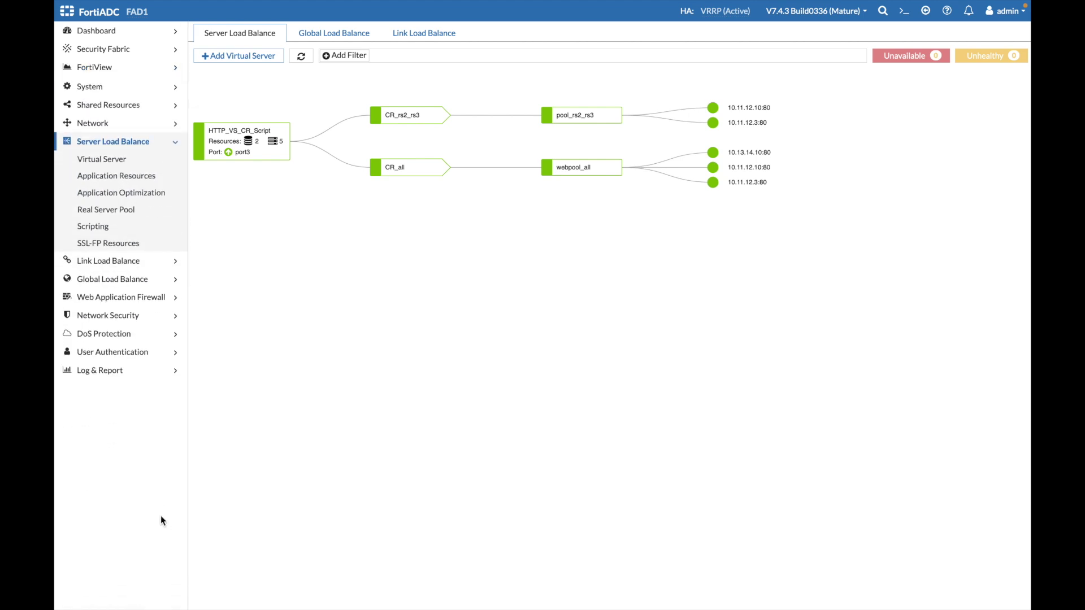
Show the Content Routing list with CR_rs2_rs3 and CR_all under Virtual Server
left_click(132, 165)
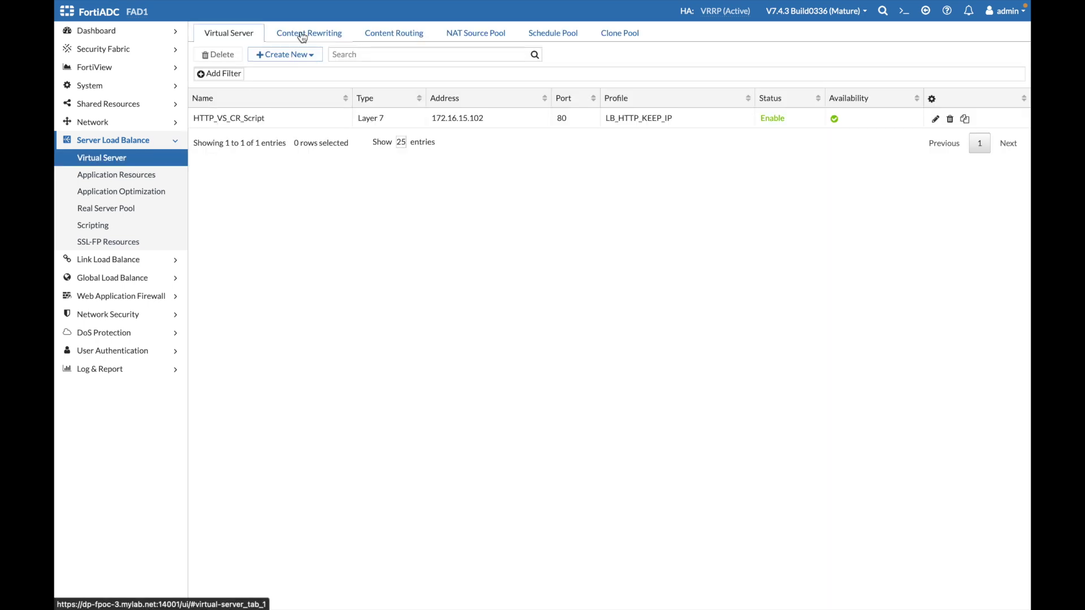
left_click(397, 34)
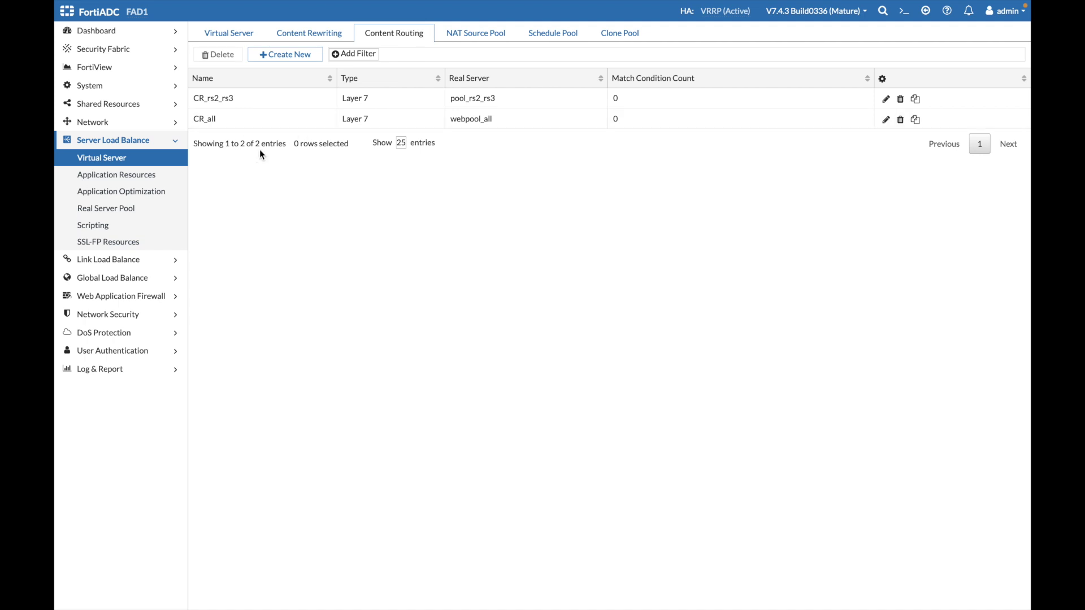
Open the CR_Admin_UA script from the Scripting list and scroll through its code
left_click(155, 228)
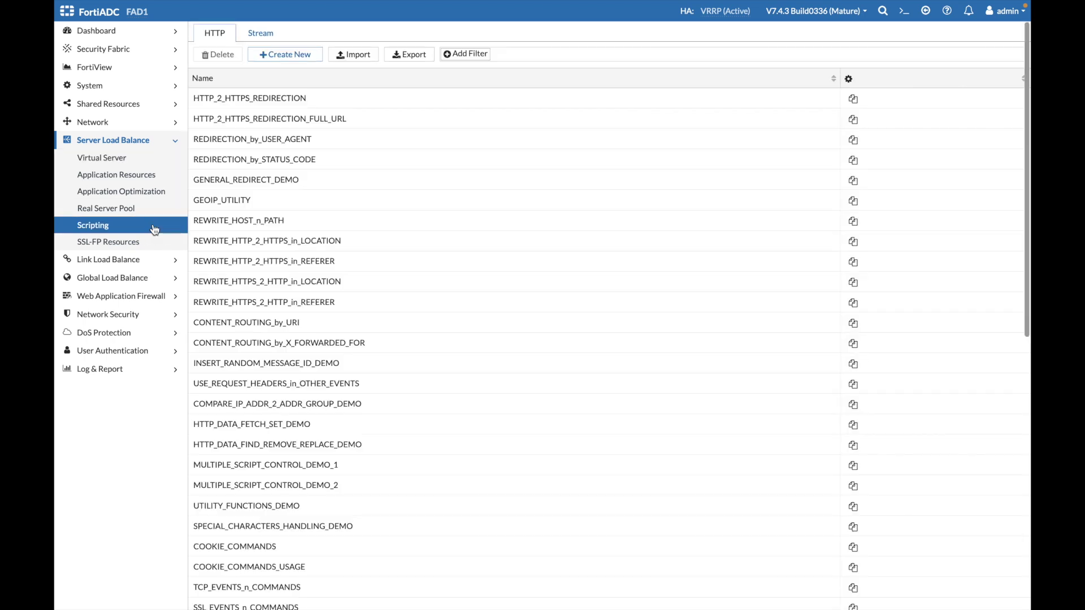
scroll(409, 343, "down", 9)
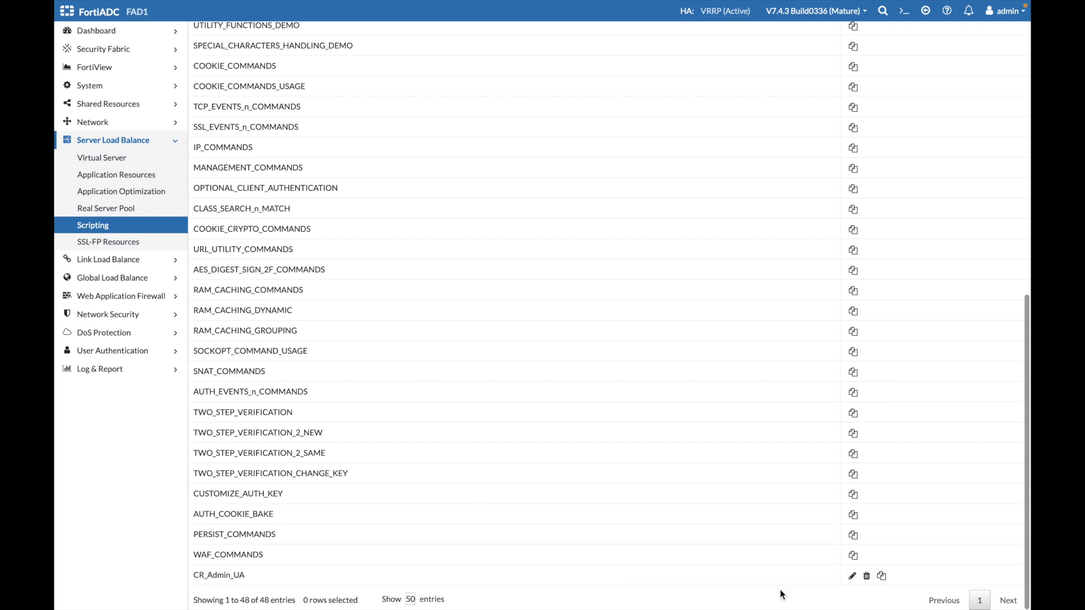
left_click(852, 577)
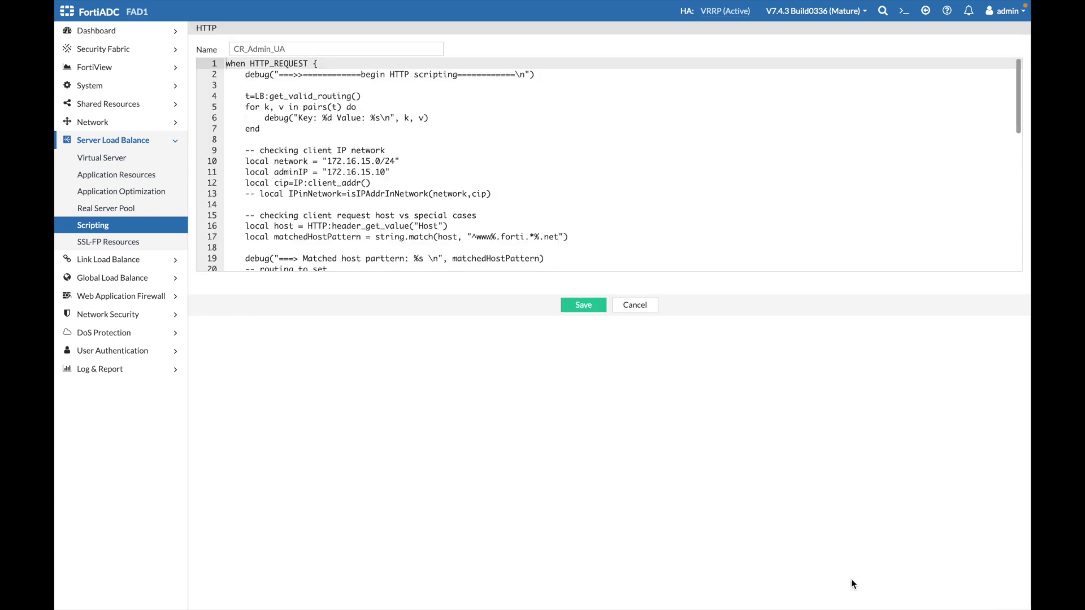
scroll(356, 162, "down", 6)
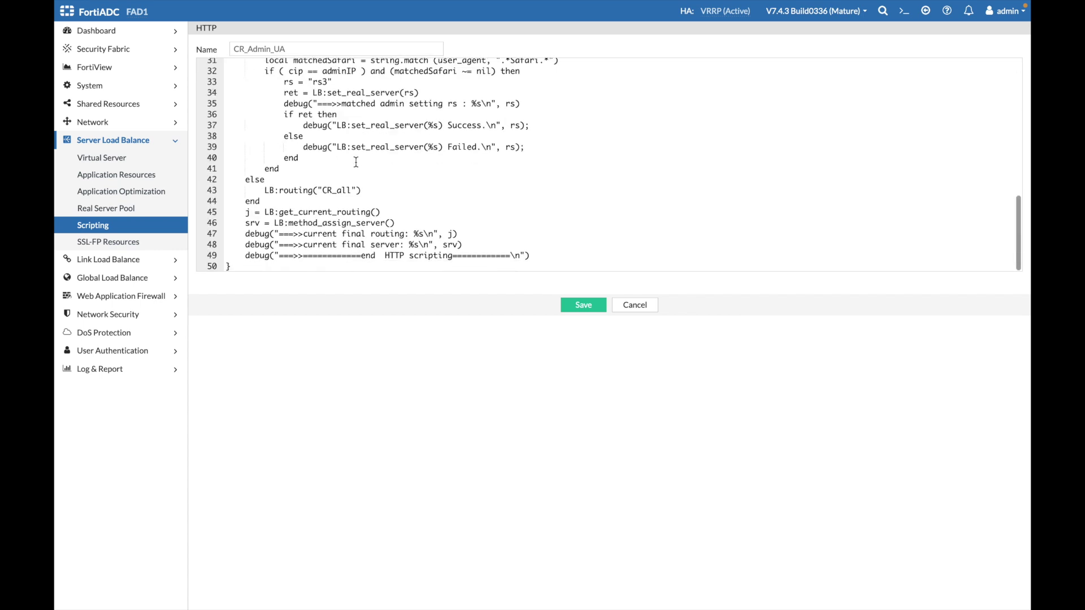
scroll(356, 162, "up", 6)
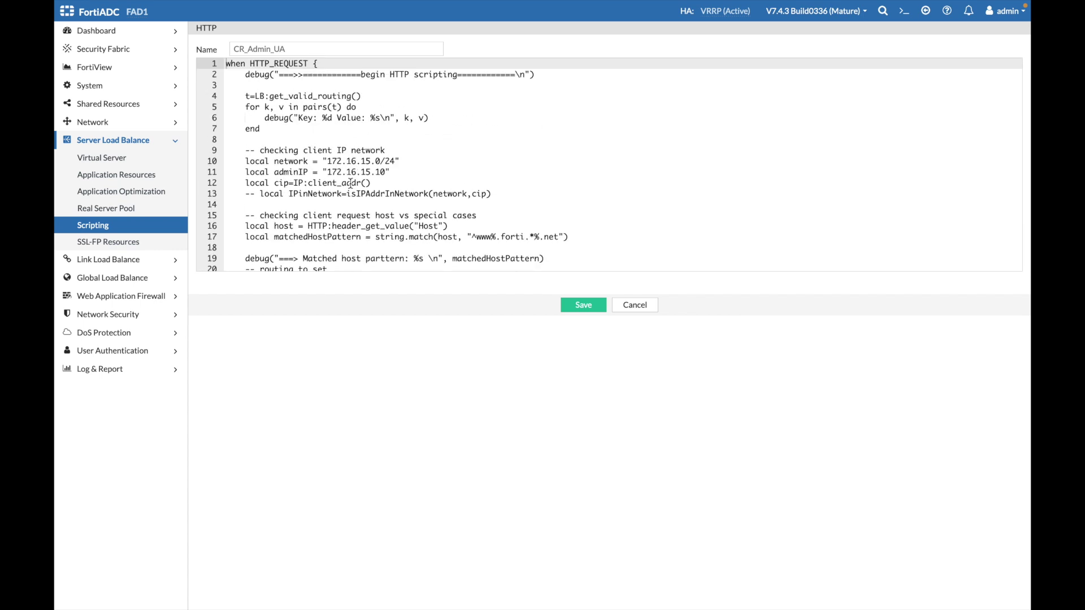
scroll(351, 182, "down", 8)
scroll(350, 183, "up", 8)
scroll(351, 182, "down", 10)
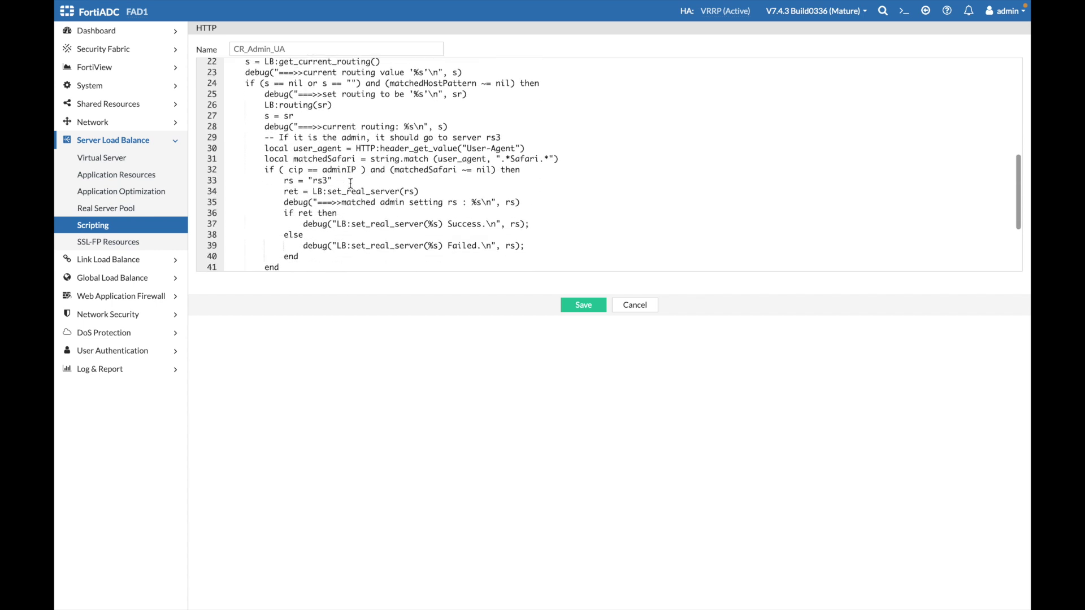
scroll(351, 183, "up", 10)
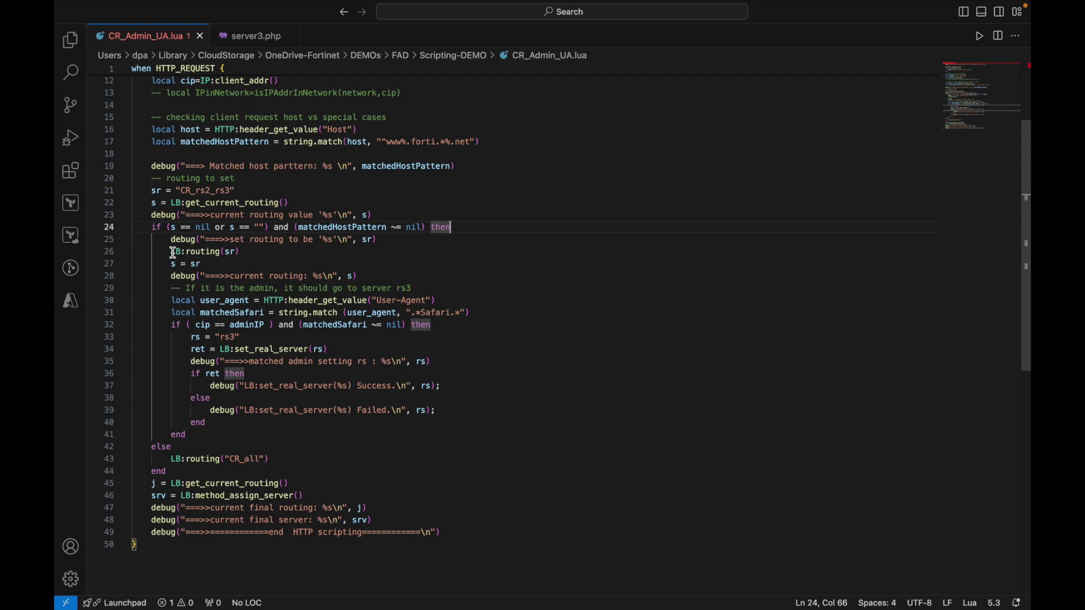
Highlight the host pattern, matchedHostPattern uses, CR_rs2_rs3 routing and adminIP check in CR_Admin_UA.lua
left_click_drag(173, 253, 238, 255)
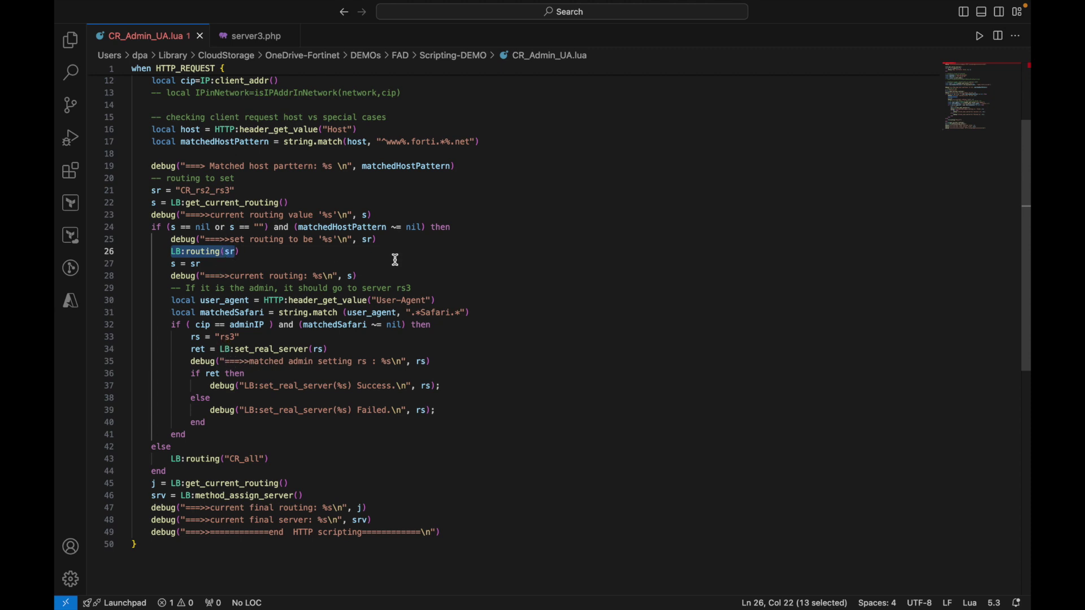
double_click(319, 228)
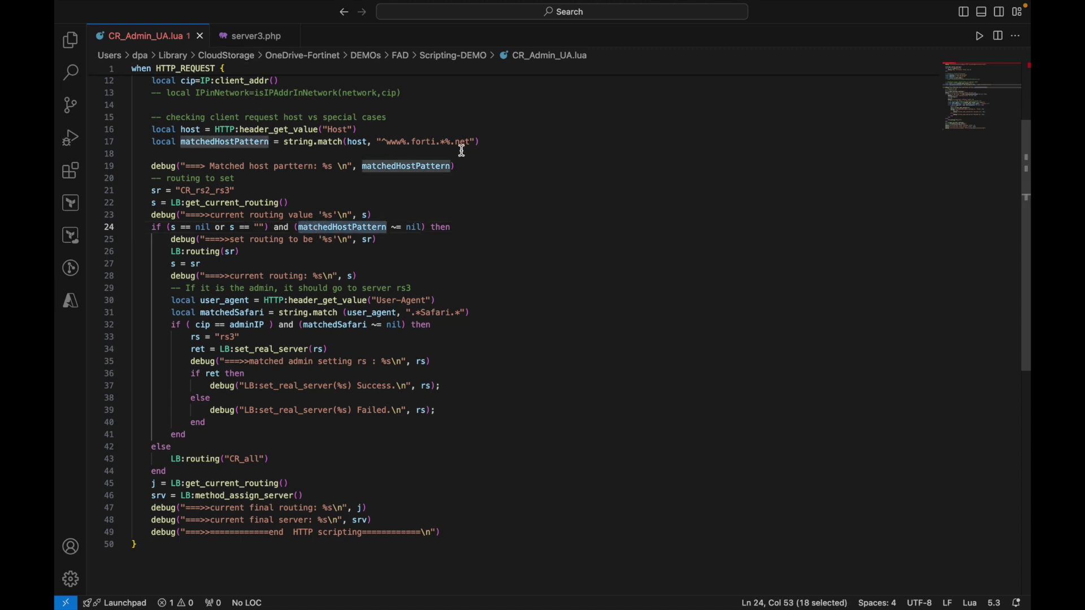
left_click_drag(387, 142, 467, 142)
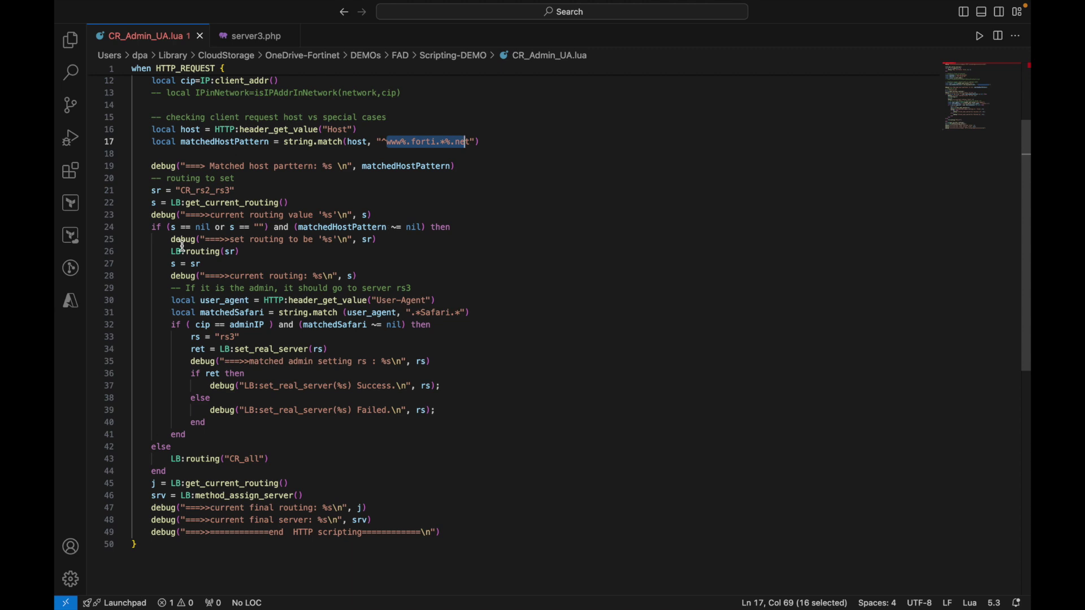
double_click(232, 253)
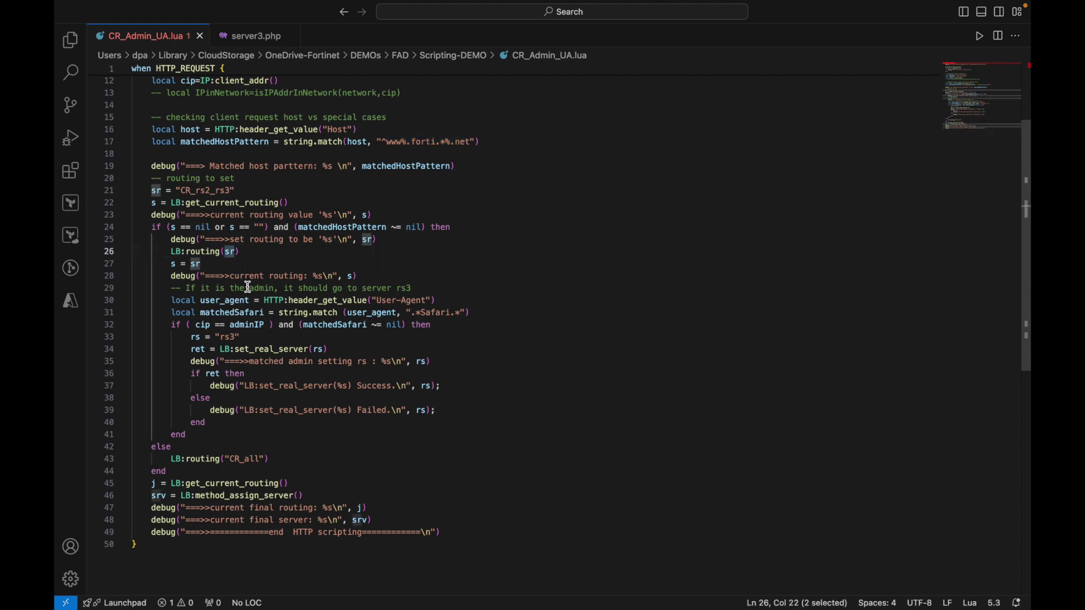
left_click_drag(177, 191, 231, 191)
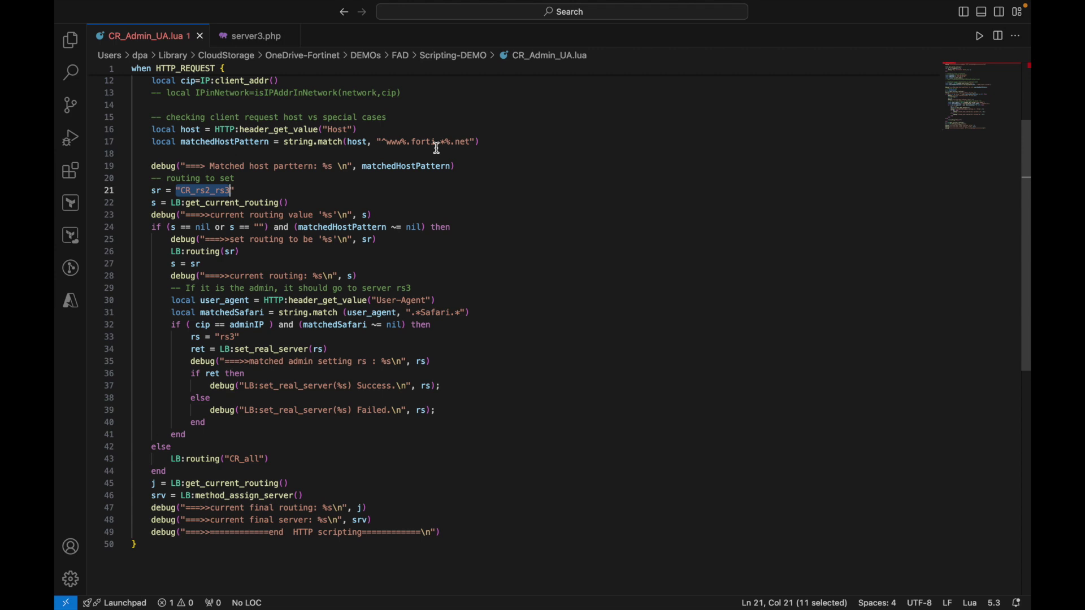
double_click(243, 326)
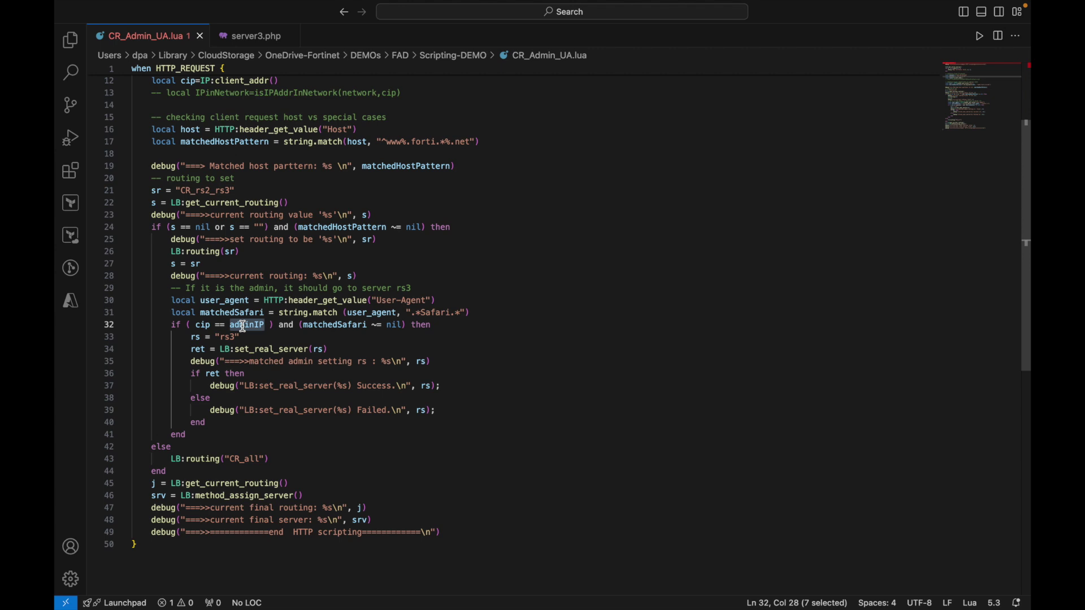
double_click(328, 327)
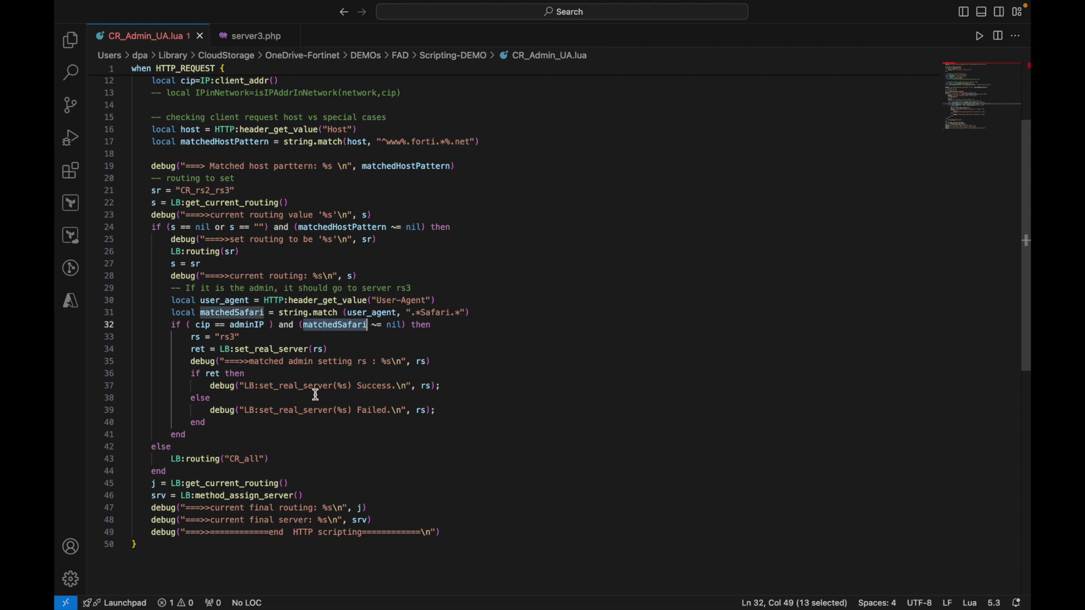
left_click_drag(221, 352, 330, 351)
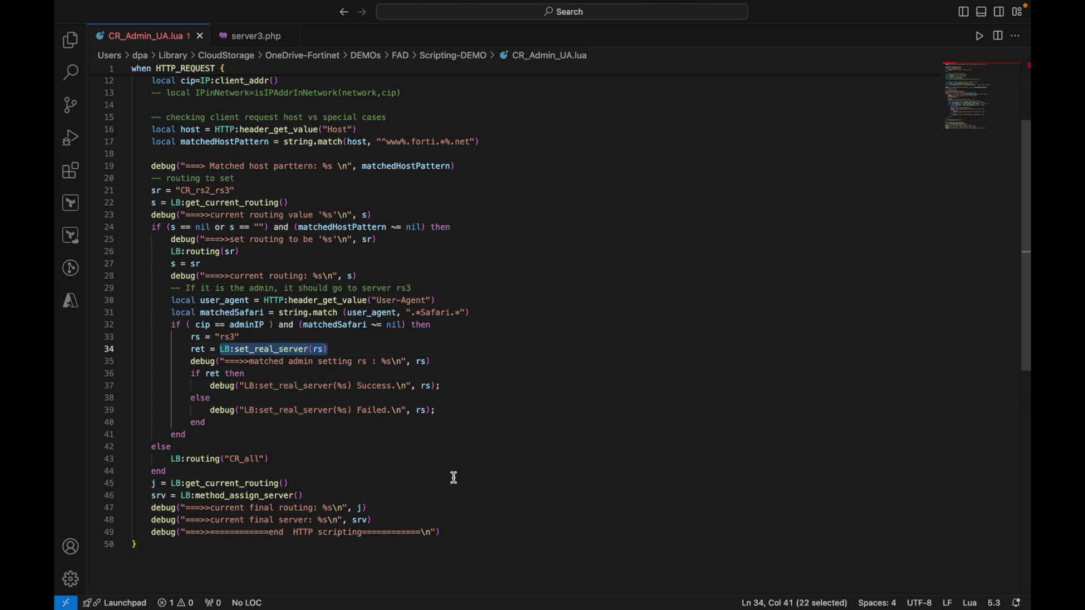
double_click(227, 338)
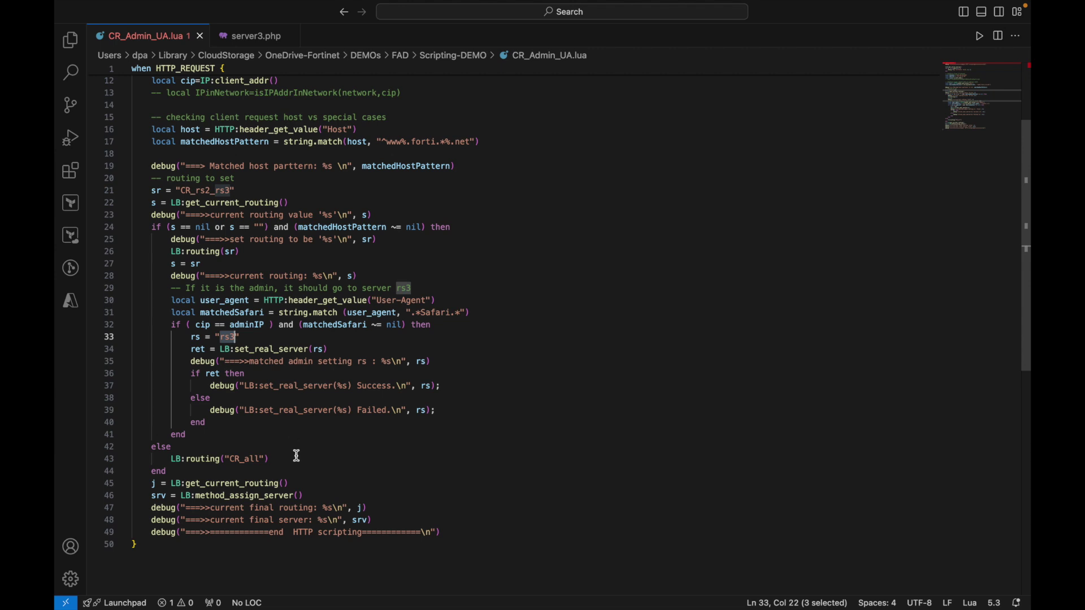
left_click_drag(170, 459, 275, 459)
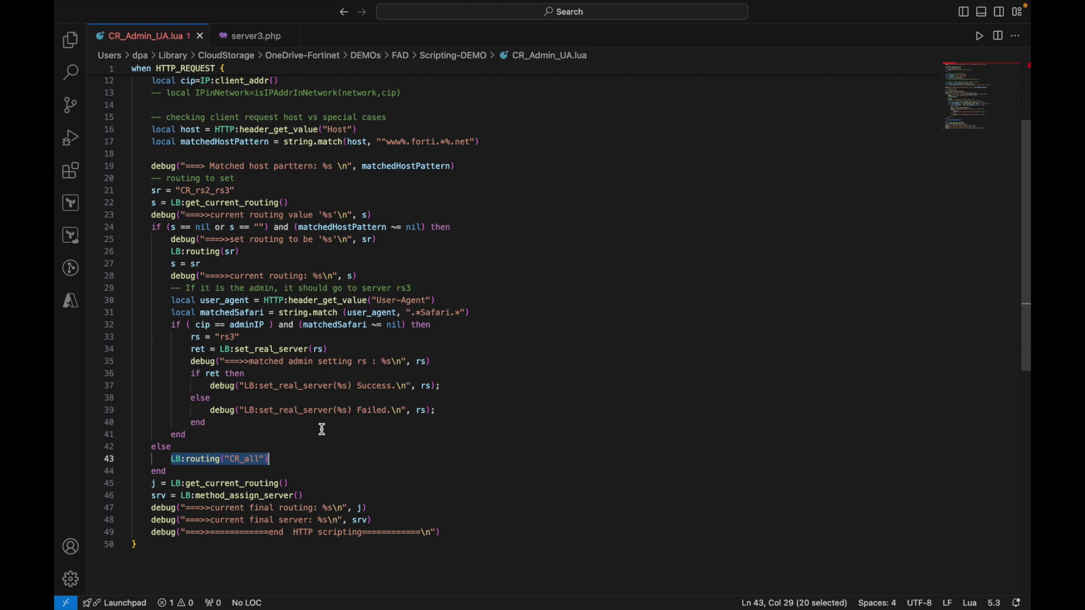
key("super+Tab")
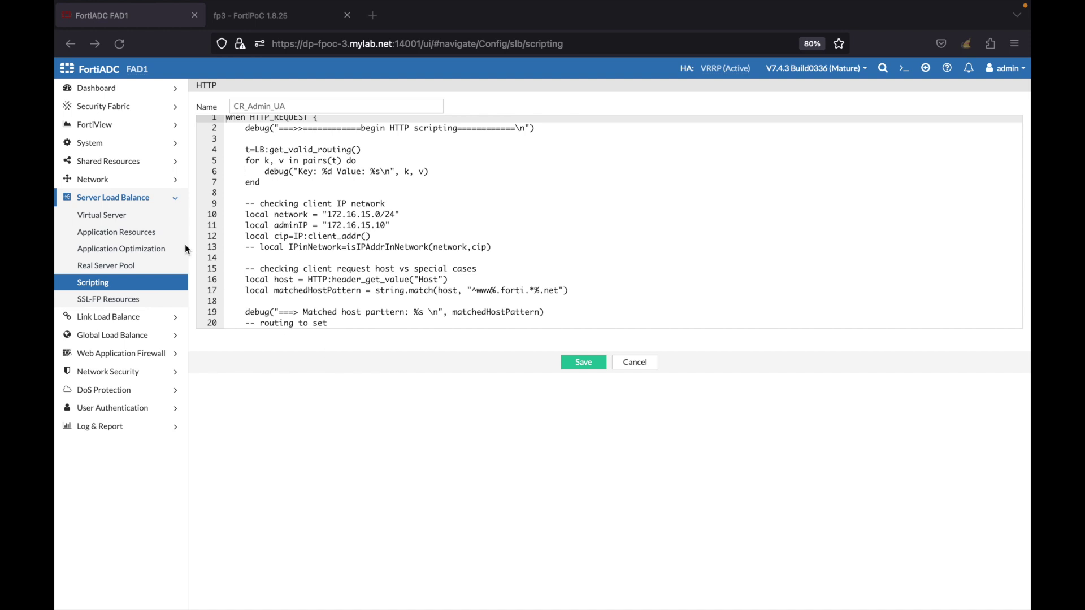
Open HTTP_VS_CR_Script's General settings to review its resources and attached script
left_click(140, 219)
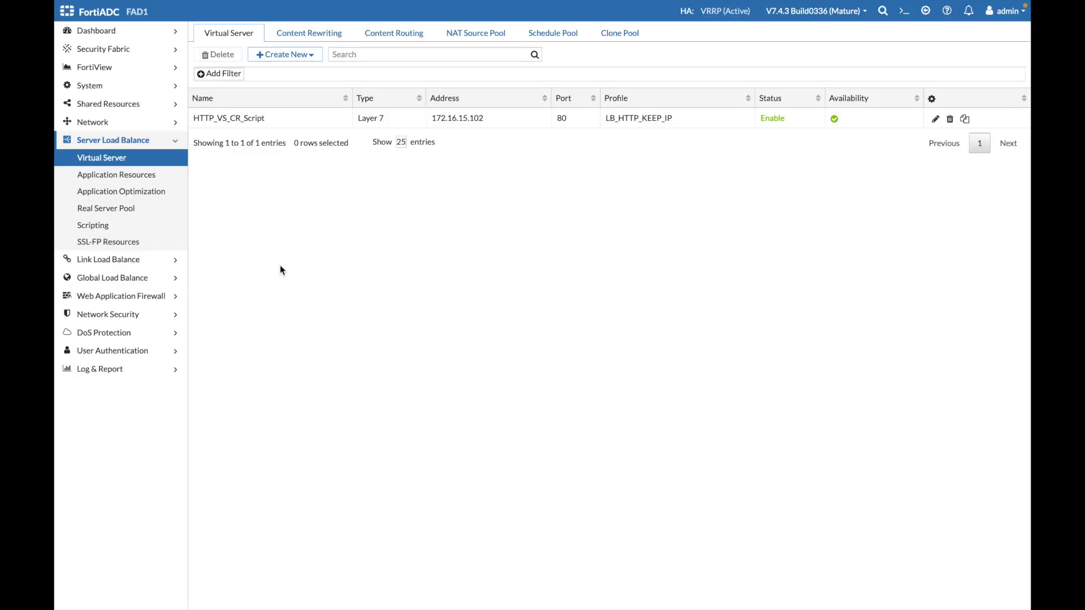
double_click(291, 122)
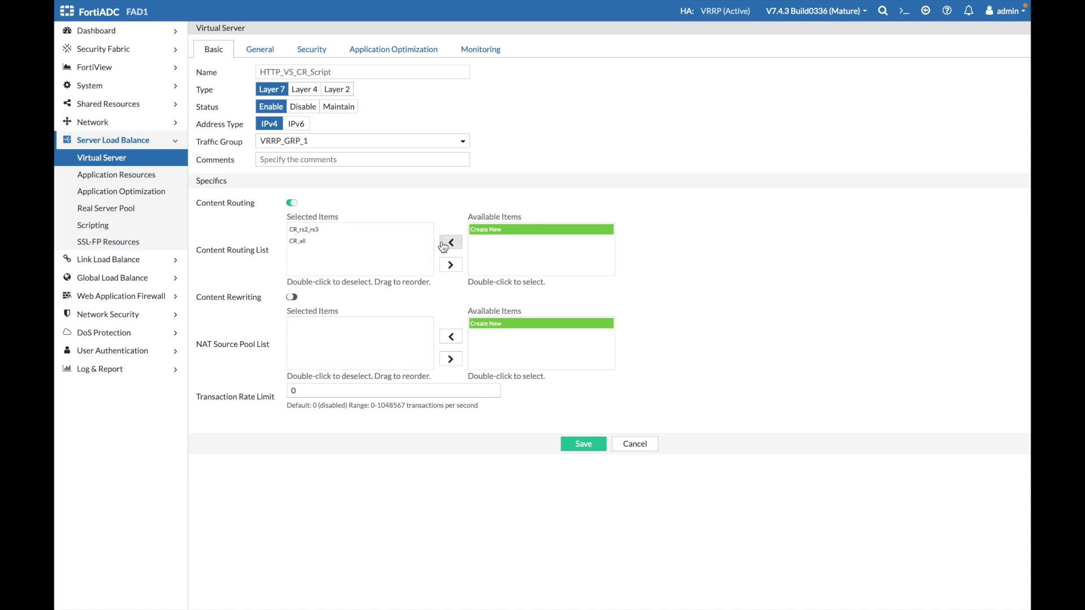
left_click(265, 50)
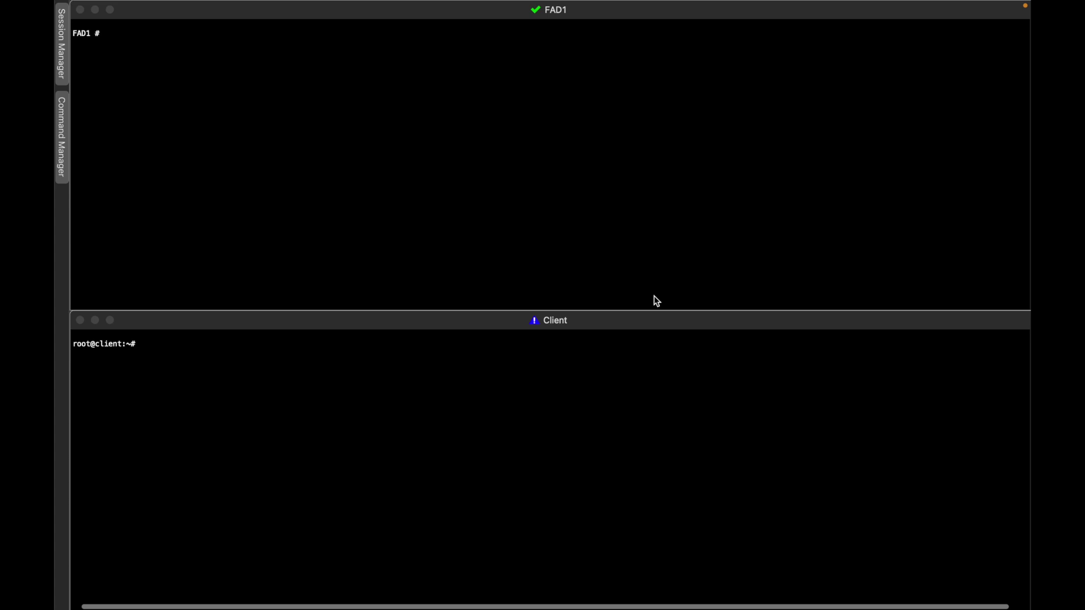
Enable httproxy scripting debug output on FAD1 and enter the Safari 3k34 wget loop on Client
left_click(649, 255)
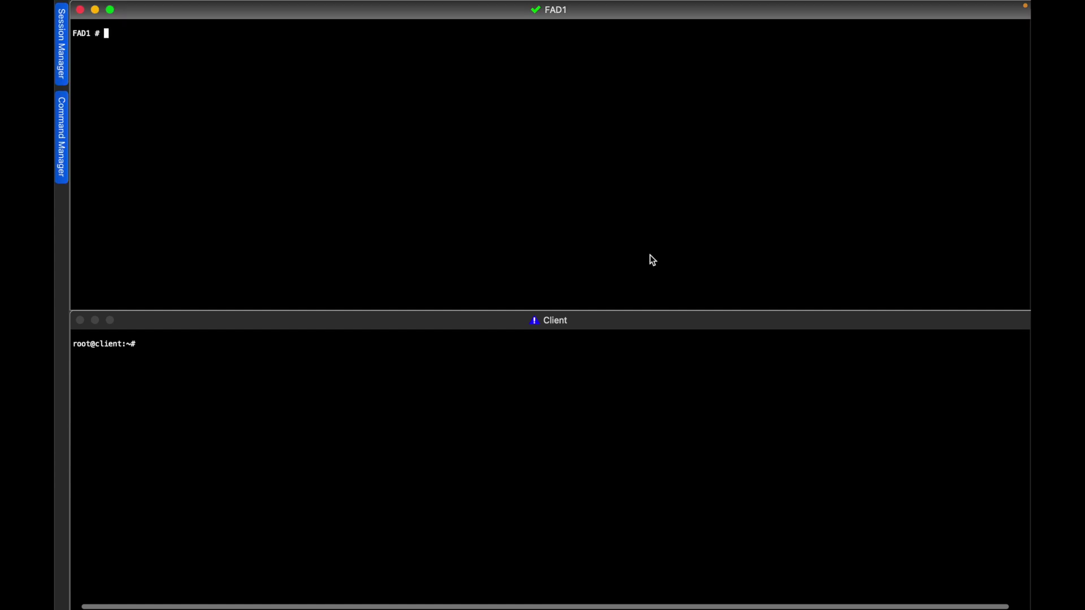
type("diagnose debug module httproxy scripting set")
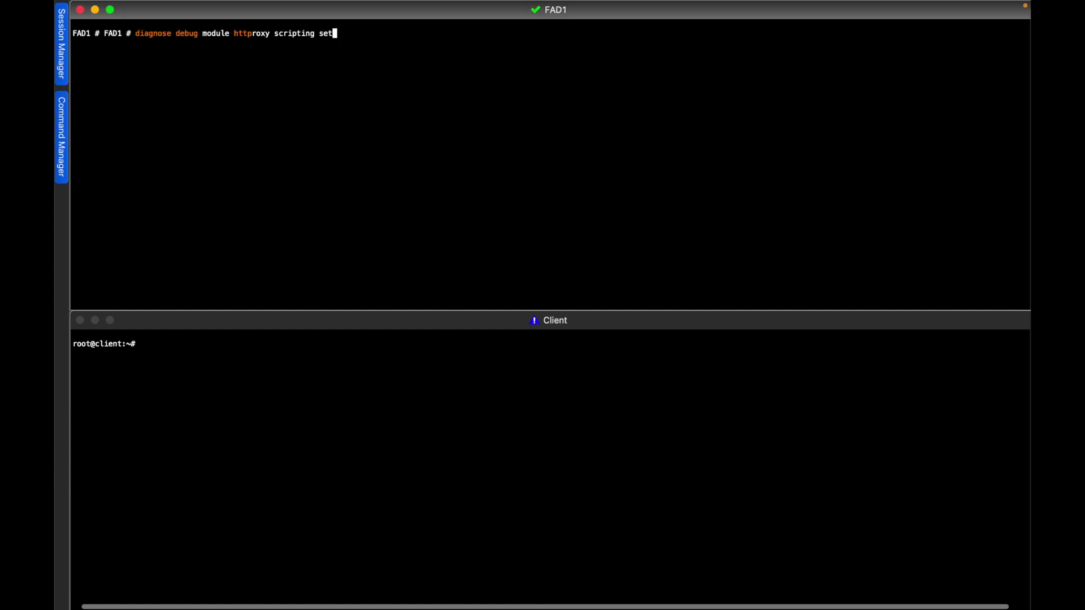
key("Return")
key("Up")
key("Up")
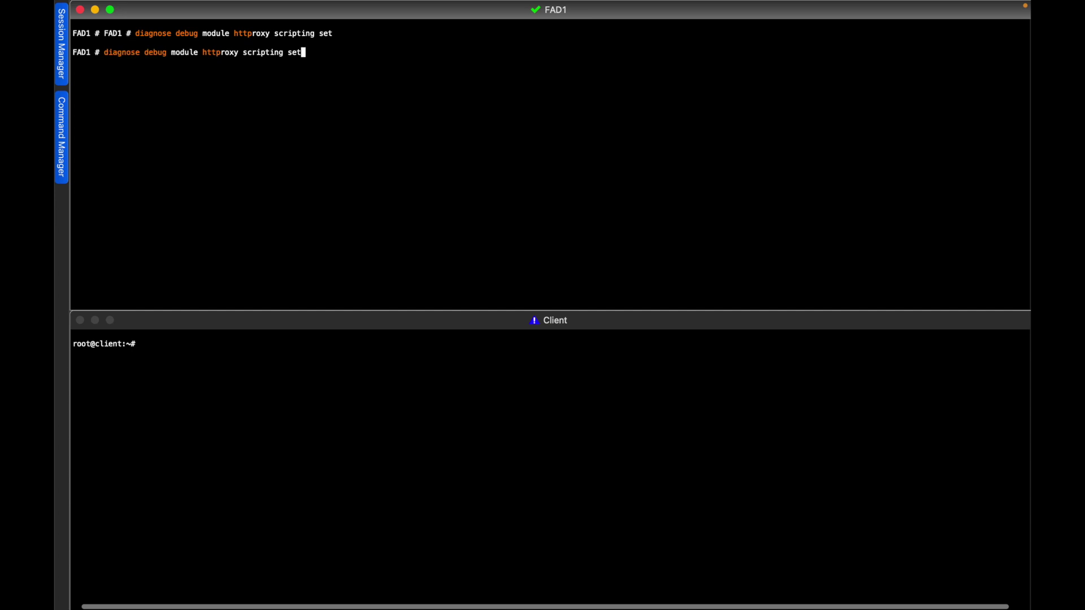
key("Return")
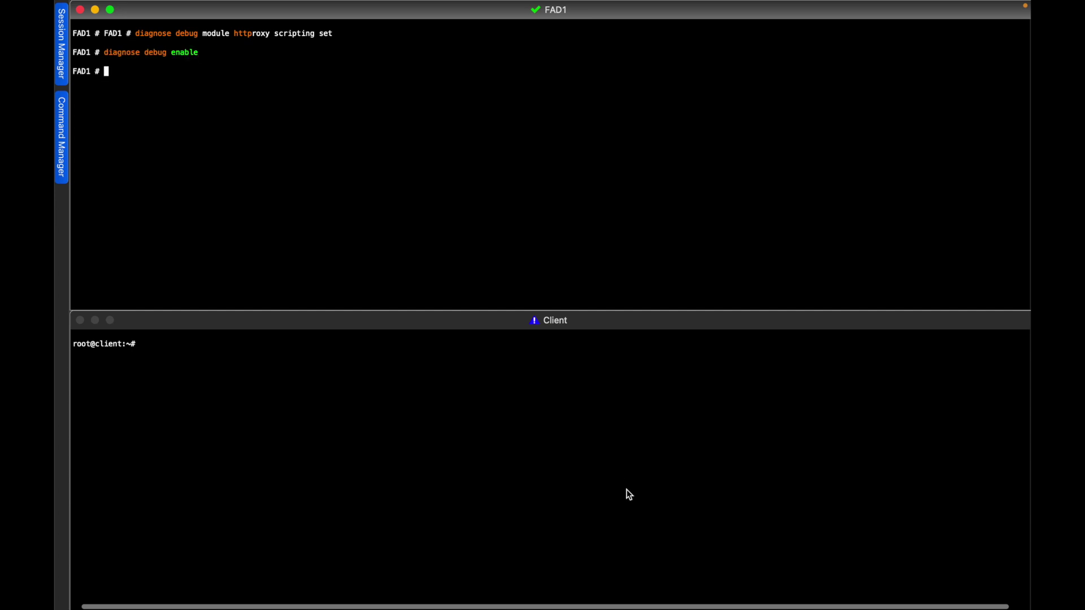
left_click(602, 455)
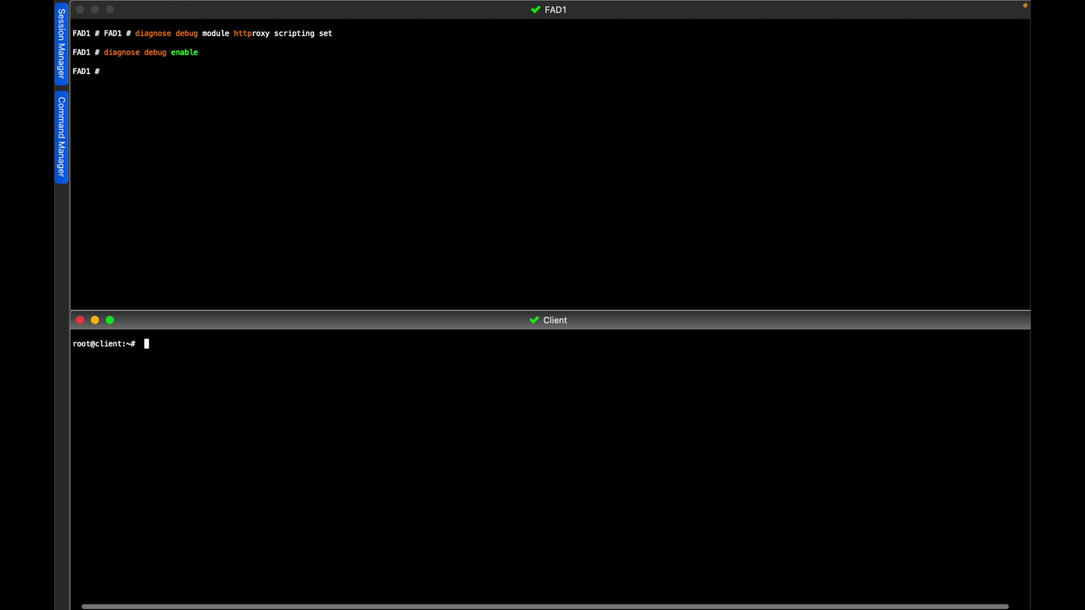
type("while true; do wget -qO - --user-agent=\" Safari 3k34\" http://www.fortiha.net/server3.php |  lynx -stdin -dump ; sleep 2; done")
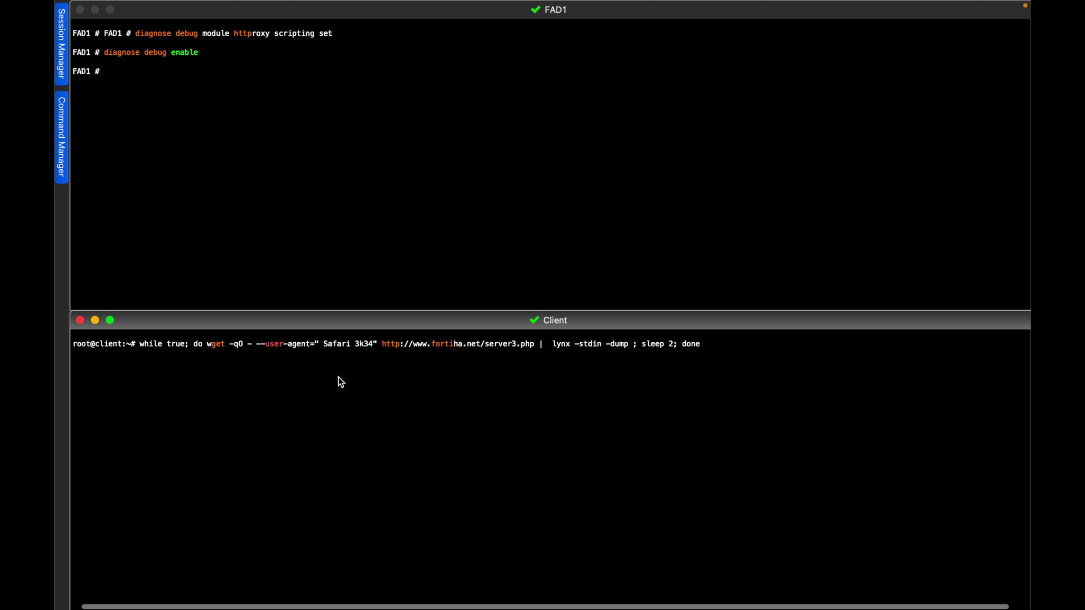
Run the Safari 3k34 request loop, confirm FAD1 routes each request to rs3, then stop it
key("Return")
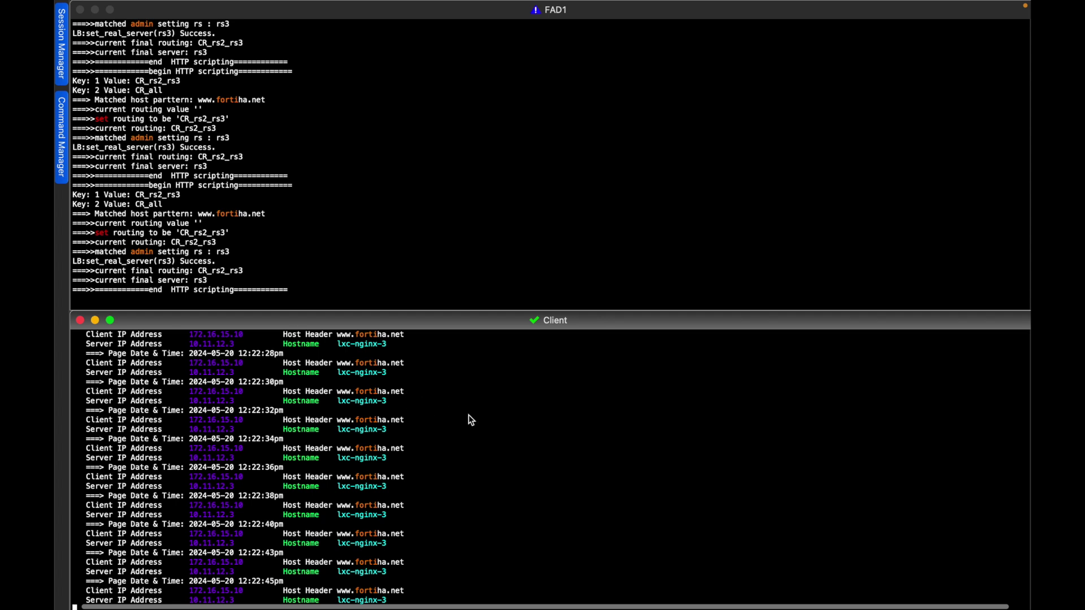
key("ctrl+c")
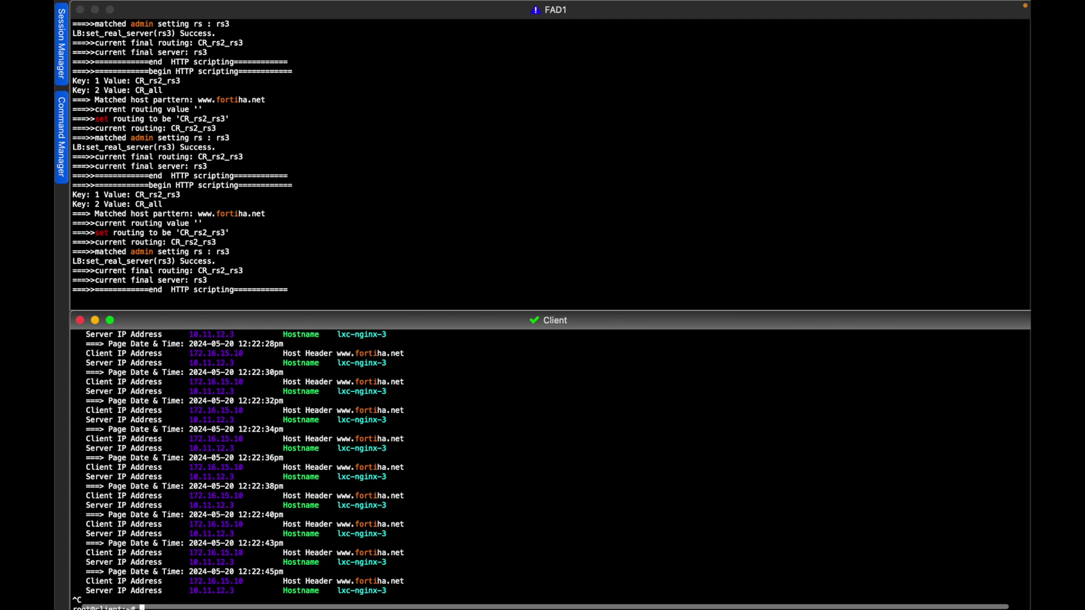
right_click(525, 487)
Clear the Client terminal and run the Mozilla user-agent loop, seeing responses alternate between rs2 and rs3
left_click(594, 474)
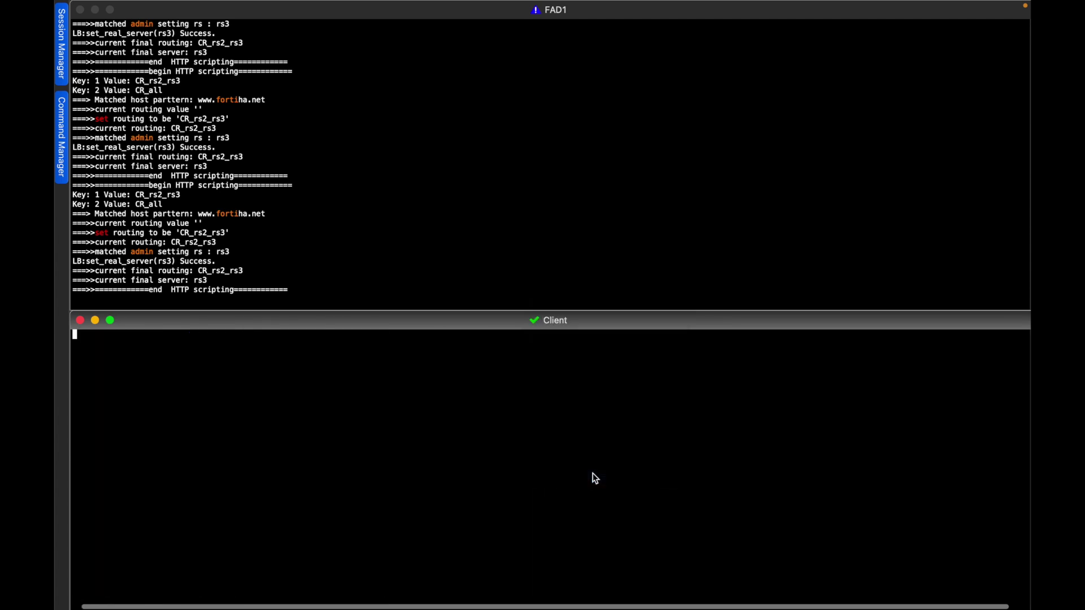
key("Return")
key("Up")
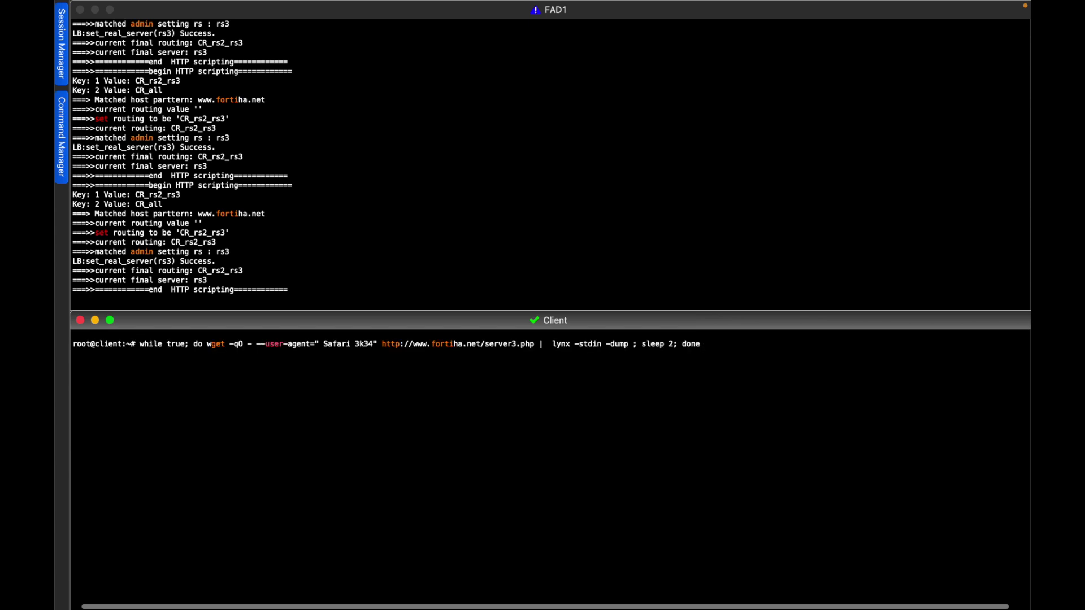
key("ctrl+u")
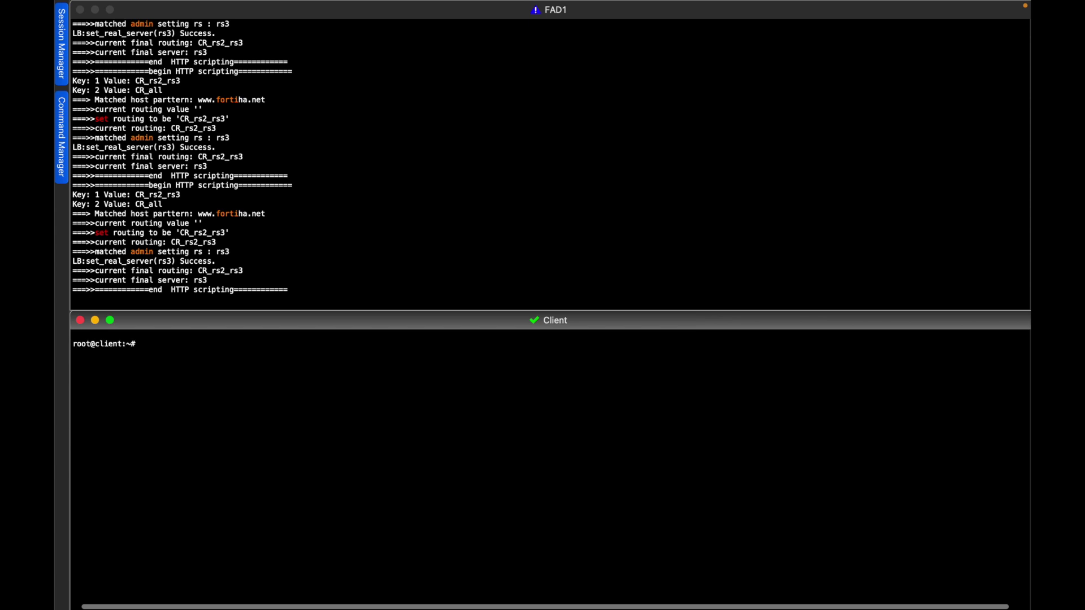
key("Up")
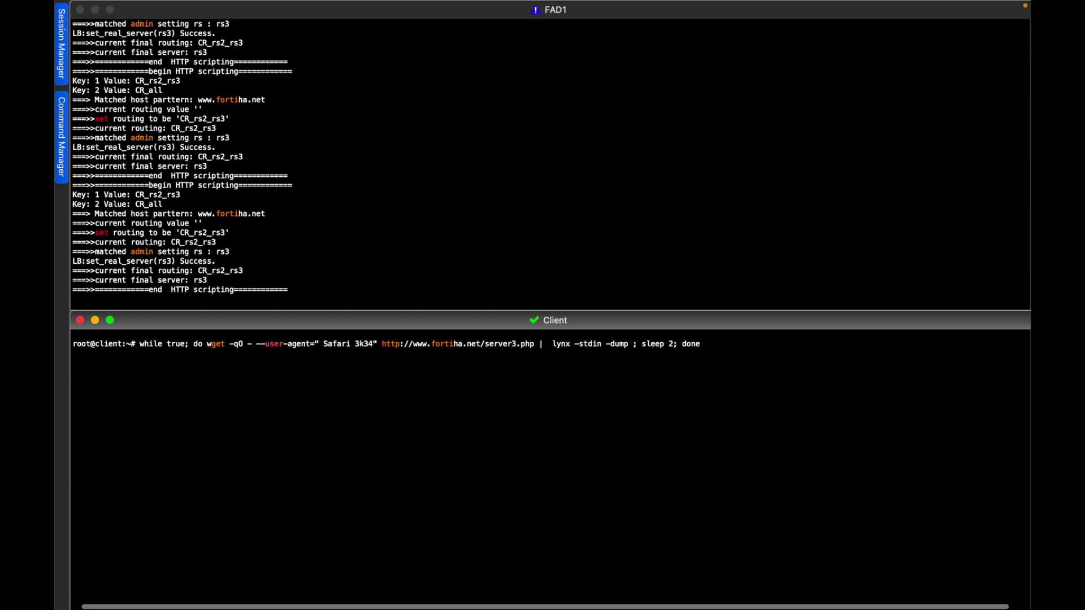
key("Up")
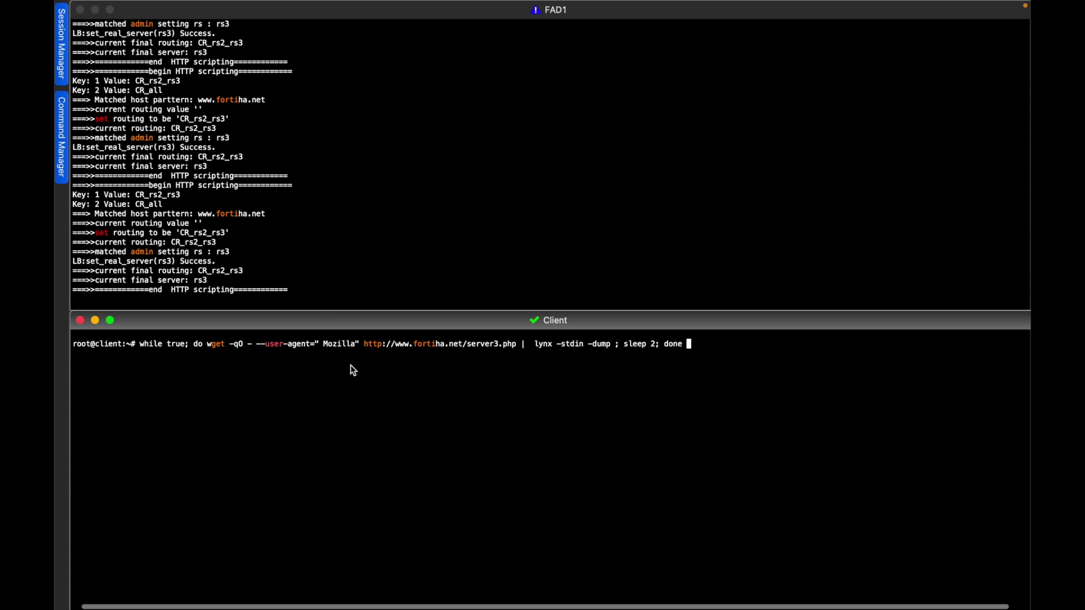
key("Return")
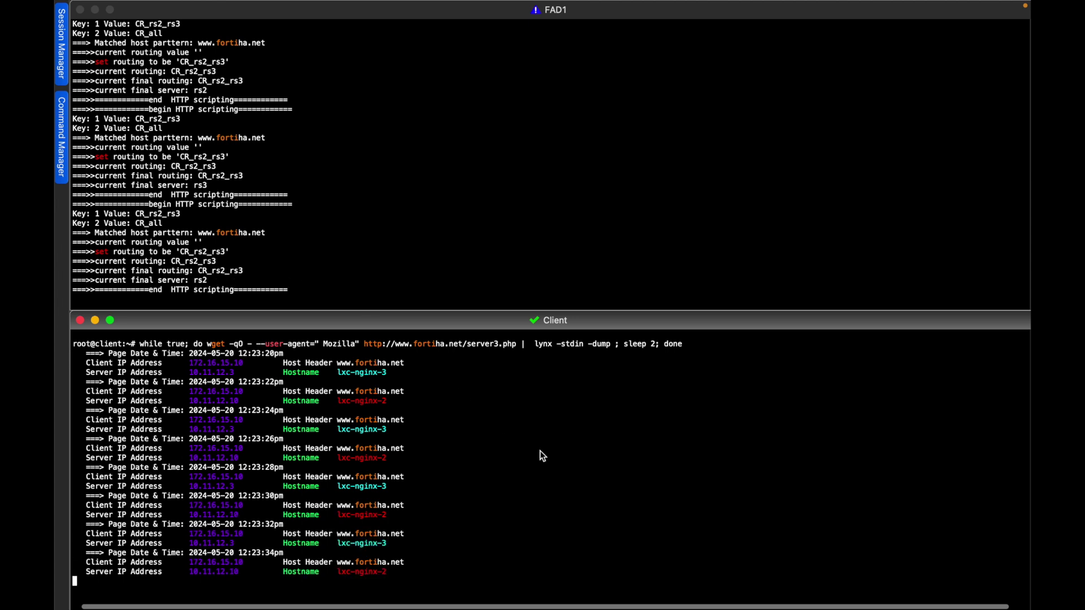
key("ctrl+c")
Run the Safari 23 wget loop bound to source address 172.16.15.51
key("Up")
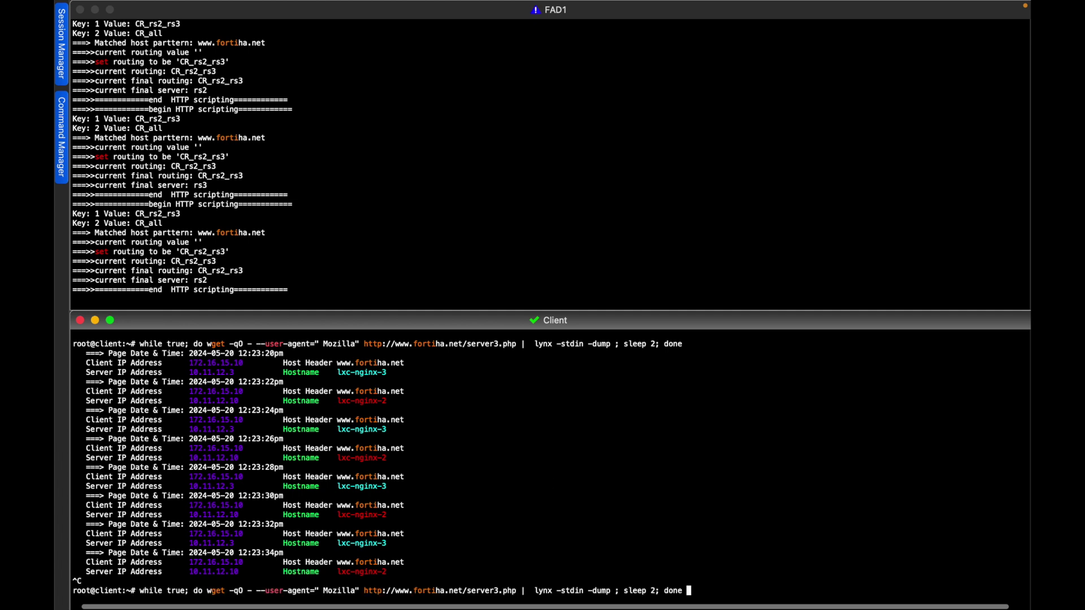
key("Up")
key("Down")
key("Up")
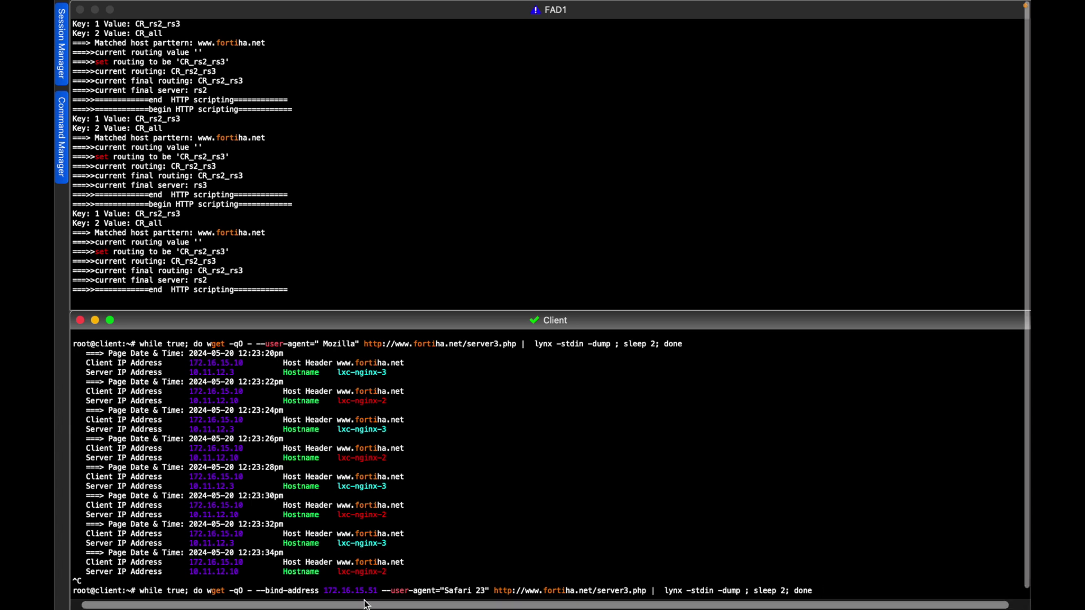
key("Return")
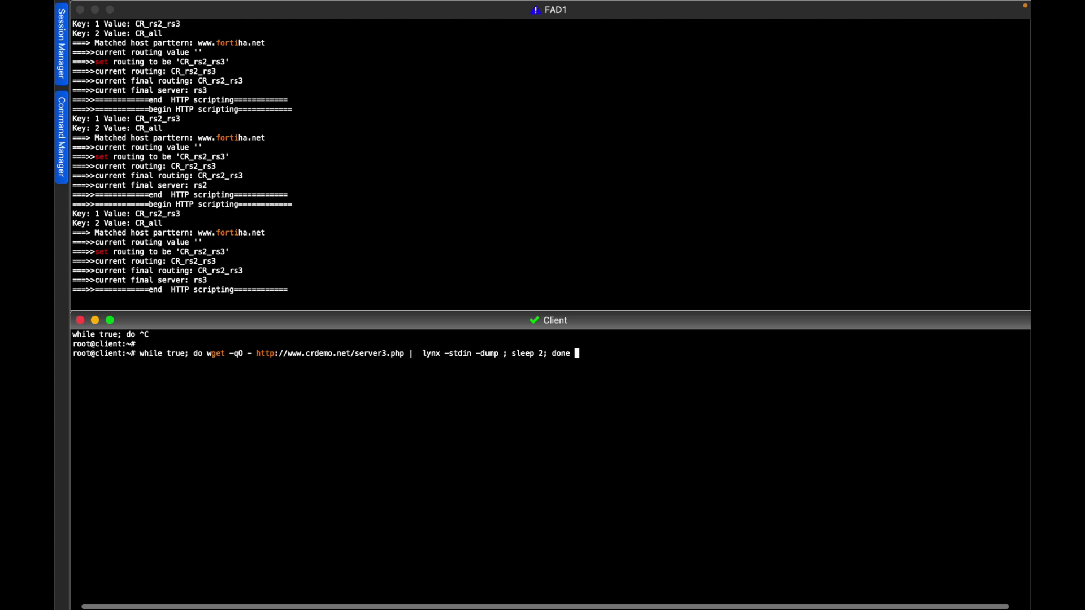
key("Return")
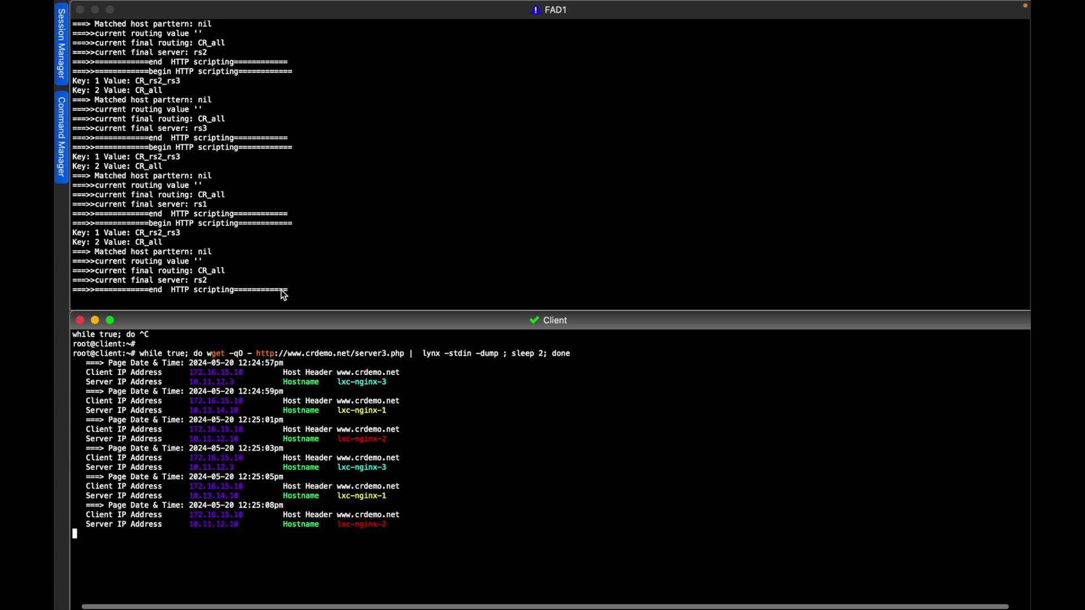
key("ctrl+c")
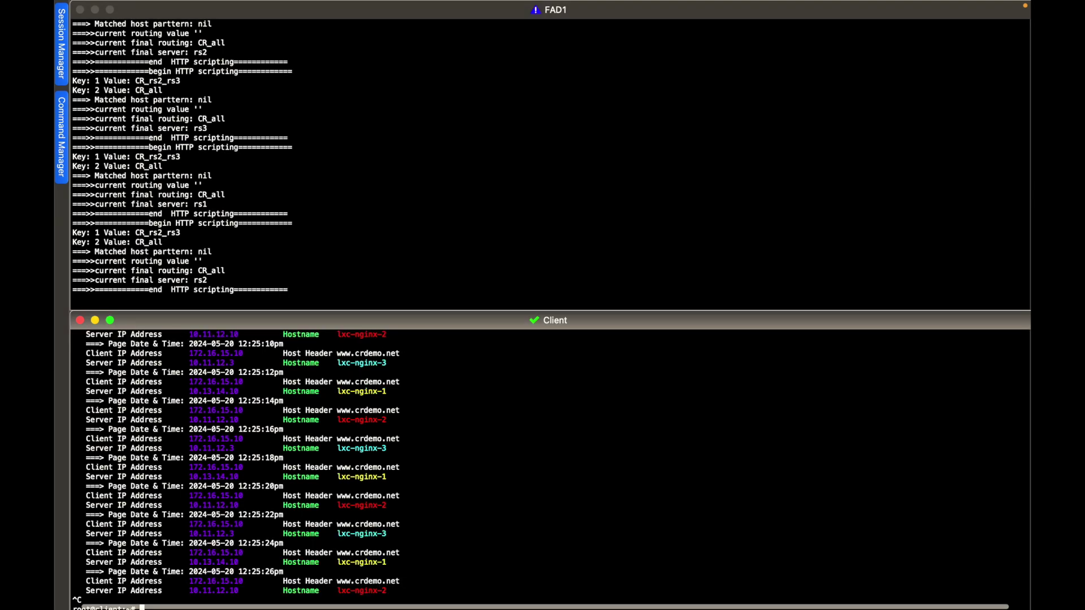